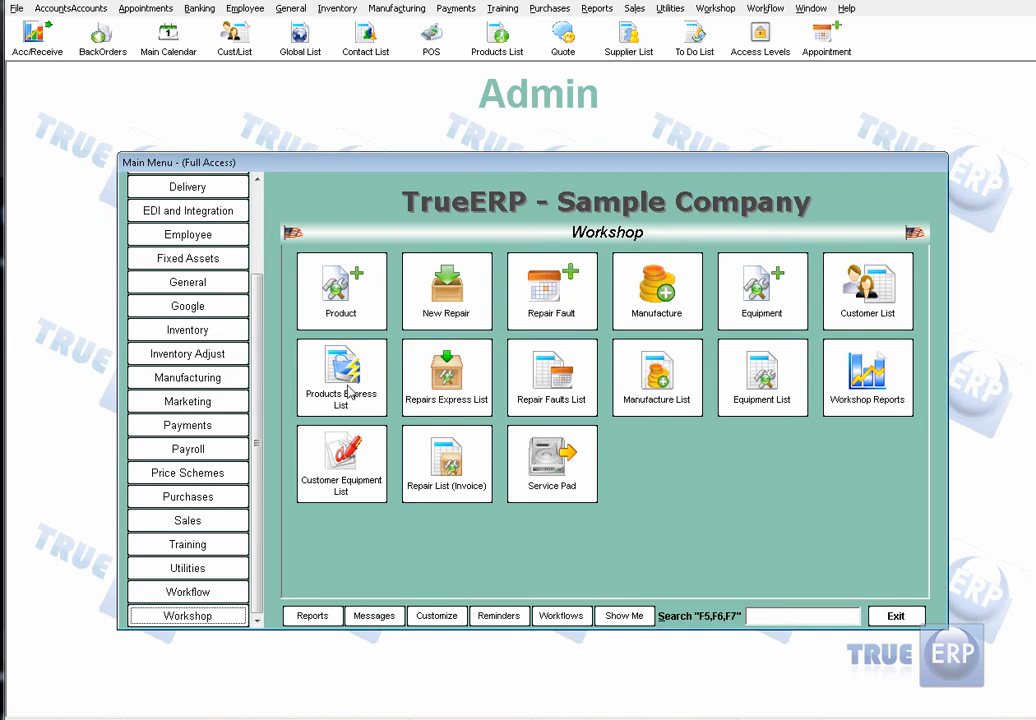
Step: View the workshop's equipment list and close it
{"action": "left_click", "coordinate": [757, 390]}
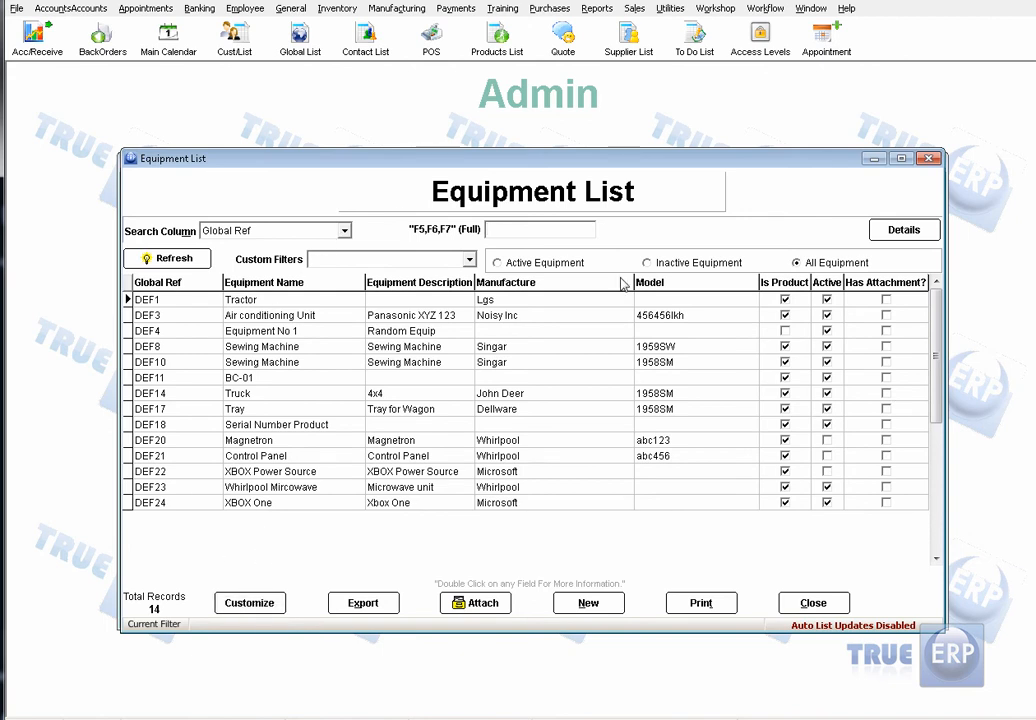
{"action": "left_click", "coordinate": [811, 603]}
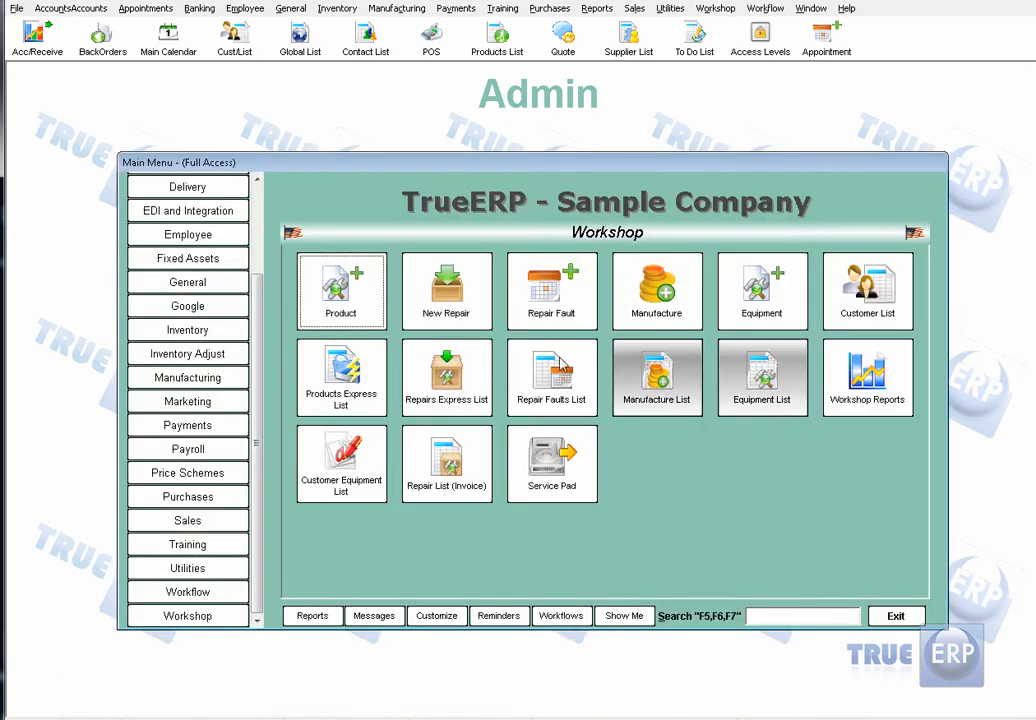
Step: Open the 4X4 World^123 repair from the repairs express list and review its equipment, faults, invoices and timesheet sections
{"action": "left_click", "coordinate": [476, 374]}
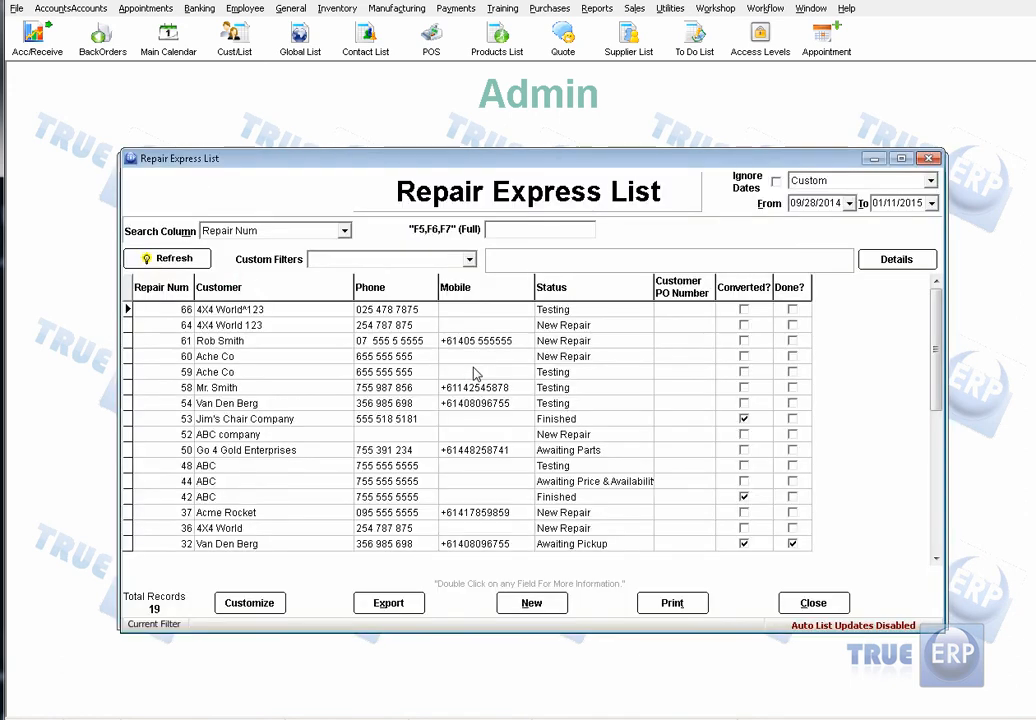
{"action": "double_click", "coordinate": [230, 310]}
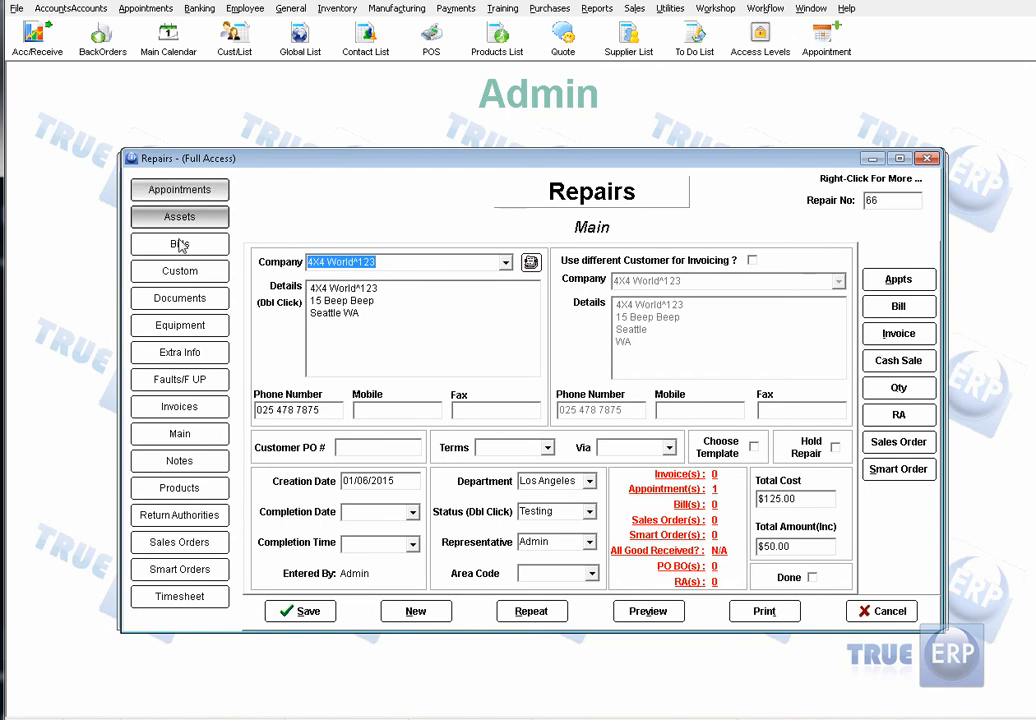
{"action": "left_click", "coordinate": [185, 325]}
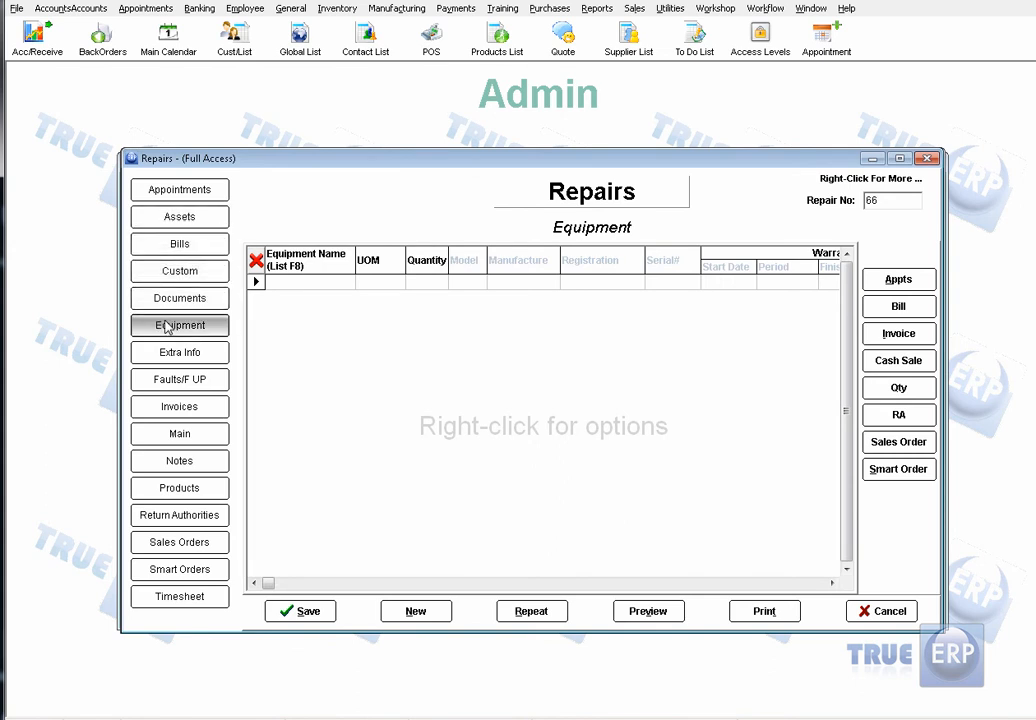
{"action": "left_click", "coordinate": [162, 379]}
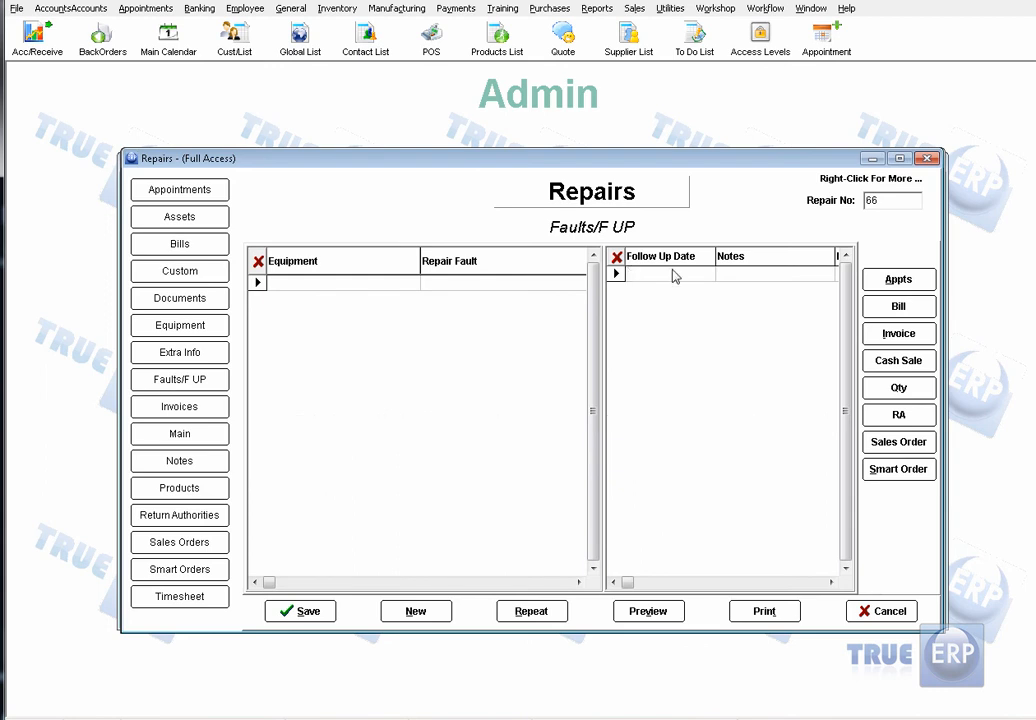
{"action": "left_click", "coordinate": [217, 407]}
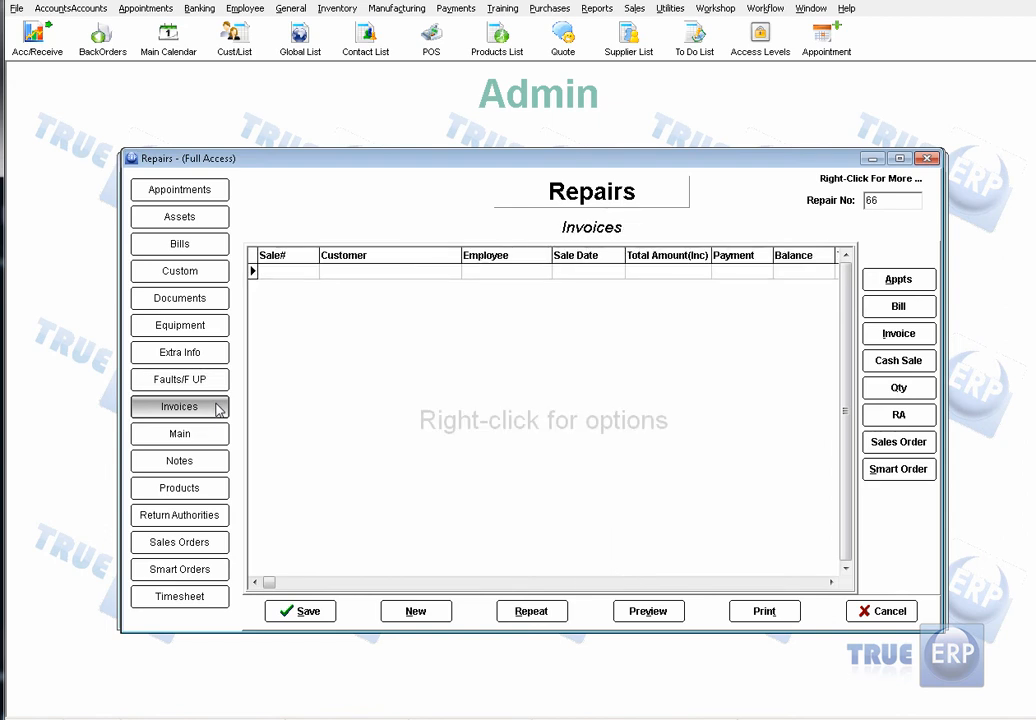
{"action": "left_click", "coordinate": [215, 597]}
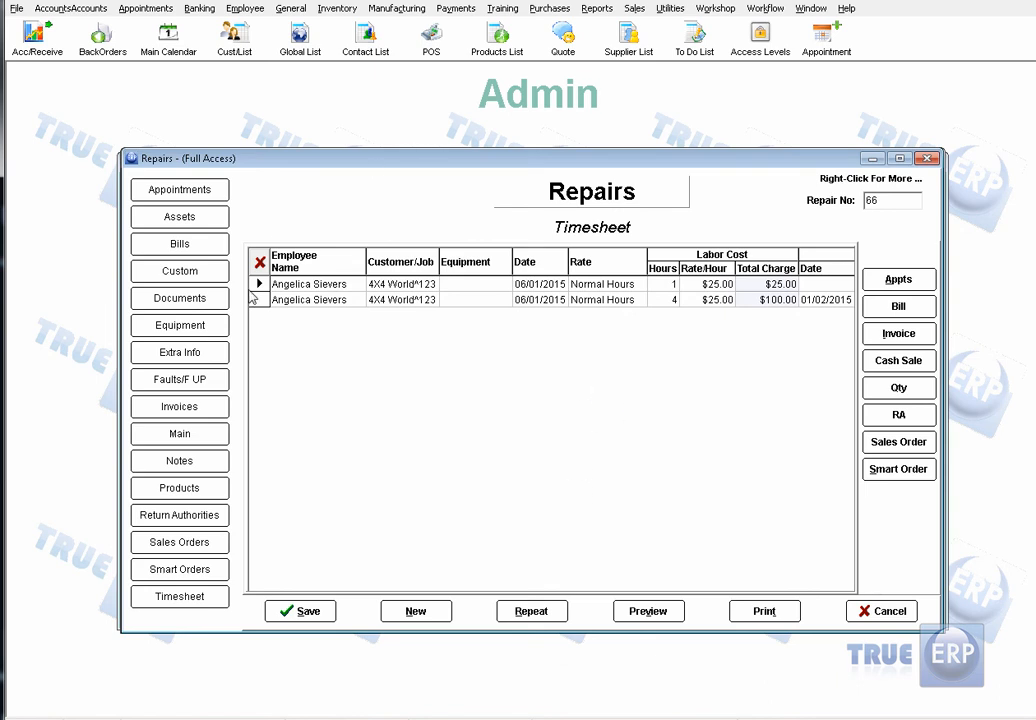
Step: View the appointment calendar from the repair in week, month and day modes, and return to the repair
{"action": "left_click", "coordinate": [898, 282]}
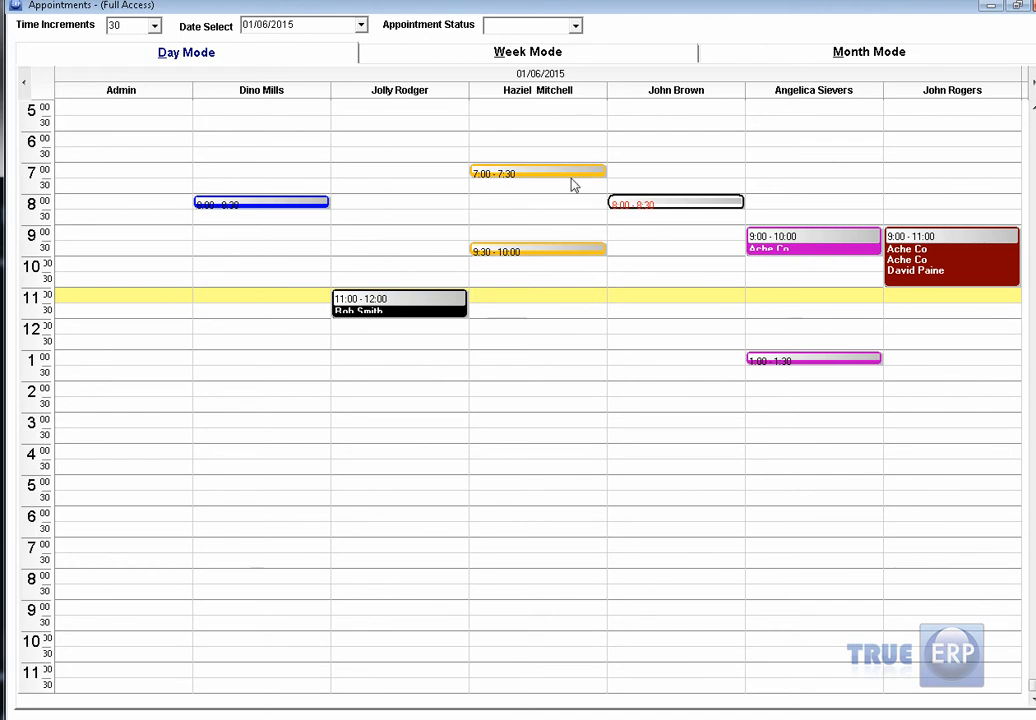
{"action": "left_click", "coordinate": [586, 53]}
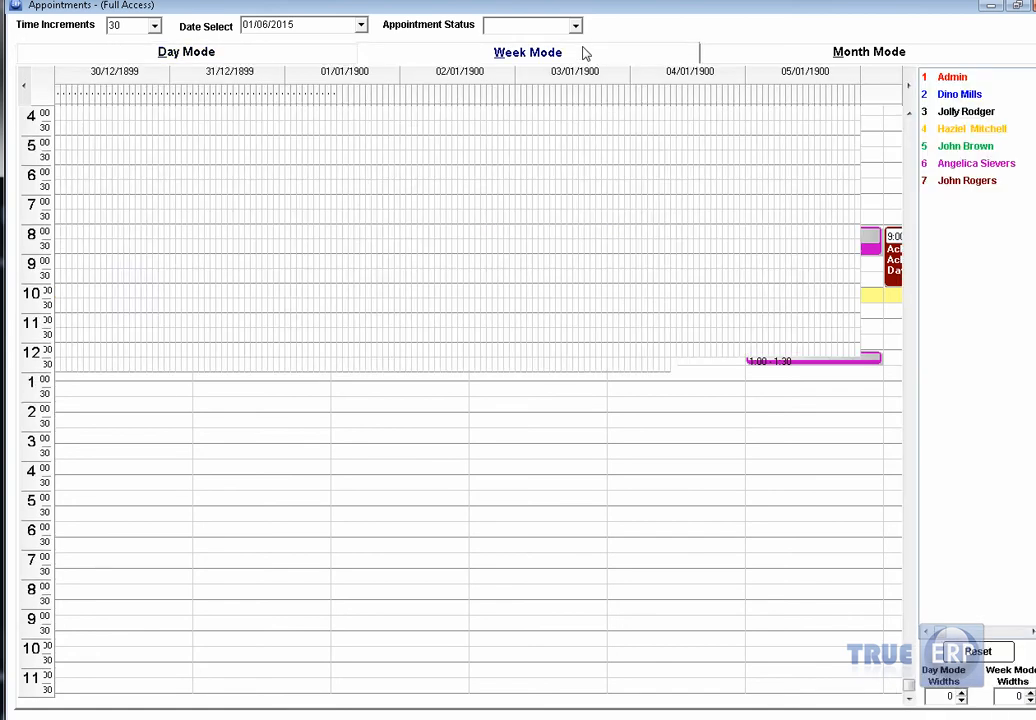
{"action": "left_click", "coordinate": [834, 52]}
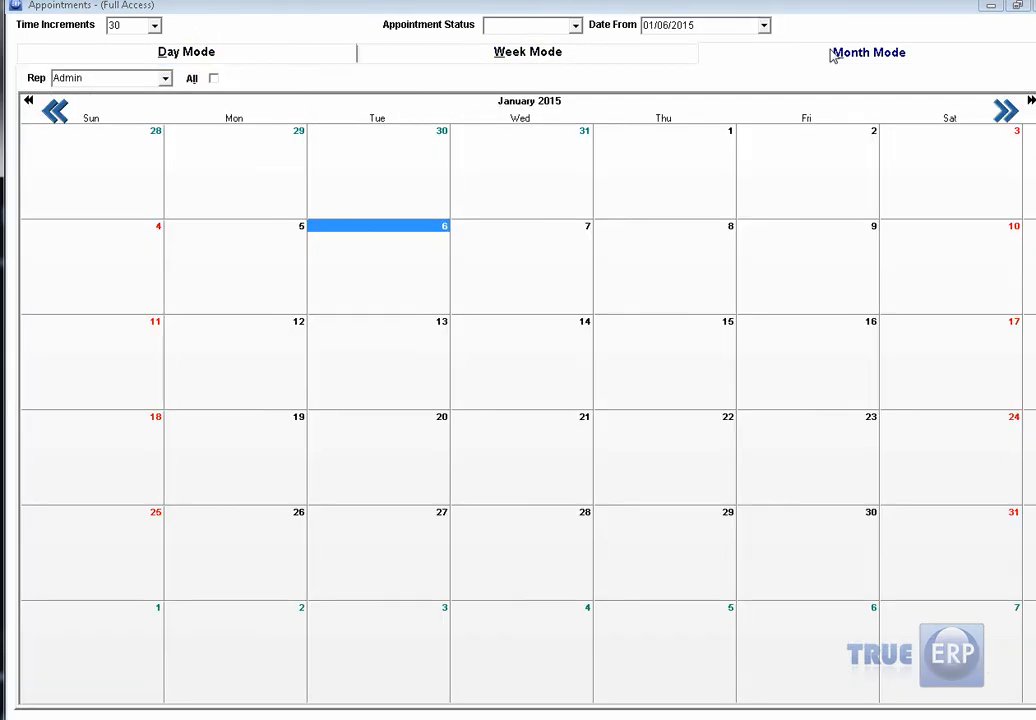
{"action": "left_click", "coordinate": [237, 58]}
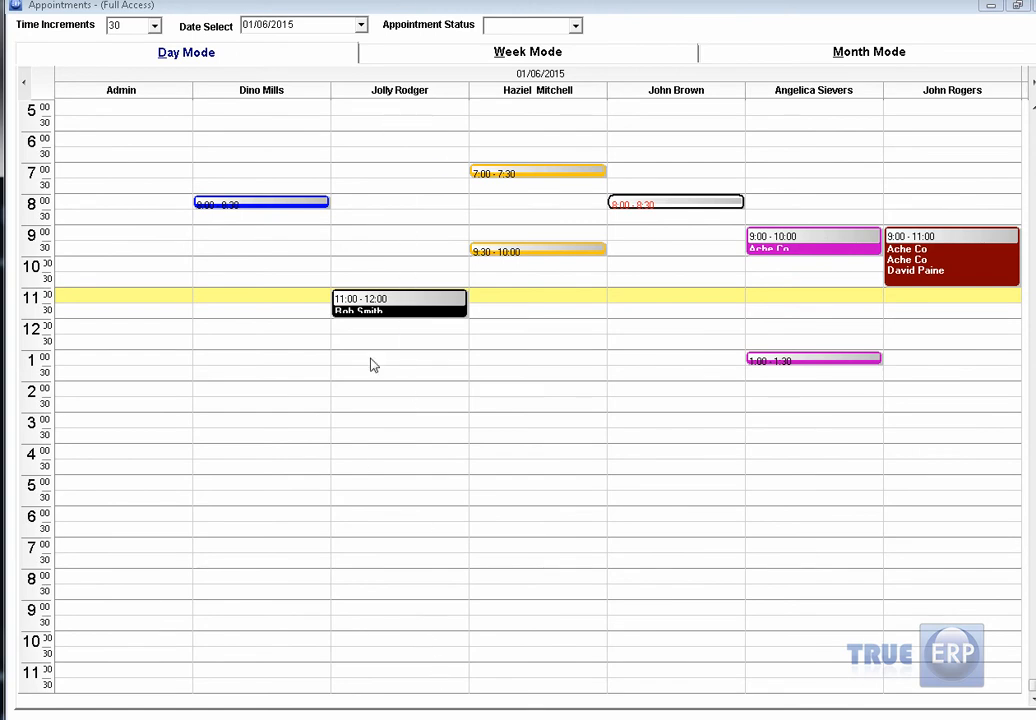
{"action": "left_click", "coordinate": [664, 460]}
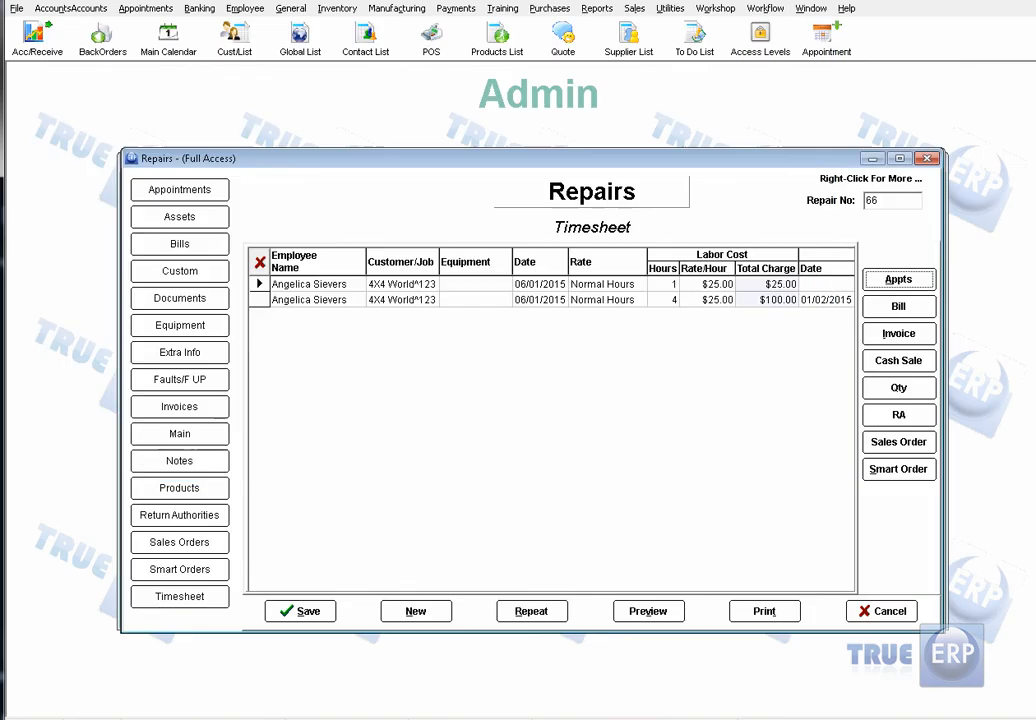
Step: Save the 4X4 World^123 repair and close the repair express list
{"action": "left_click", "coordinate": [303, 612]}
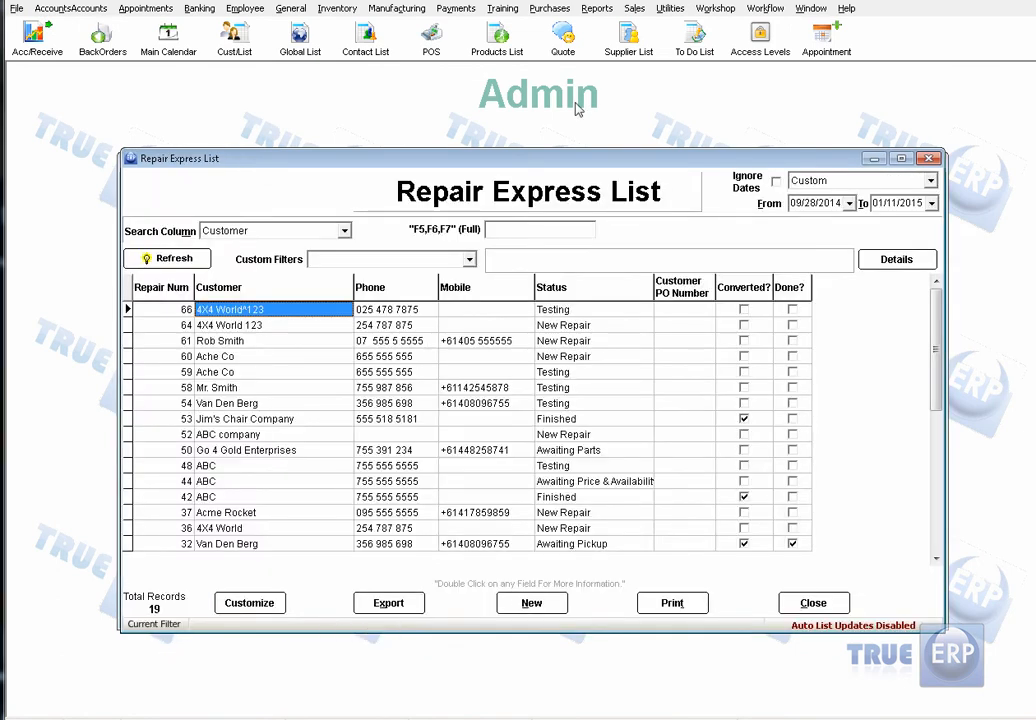
{"action": "left_click", "coordinate": [813, 603]}
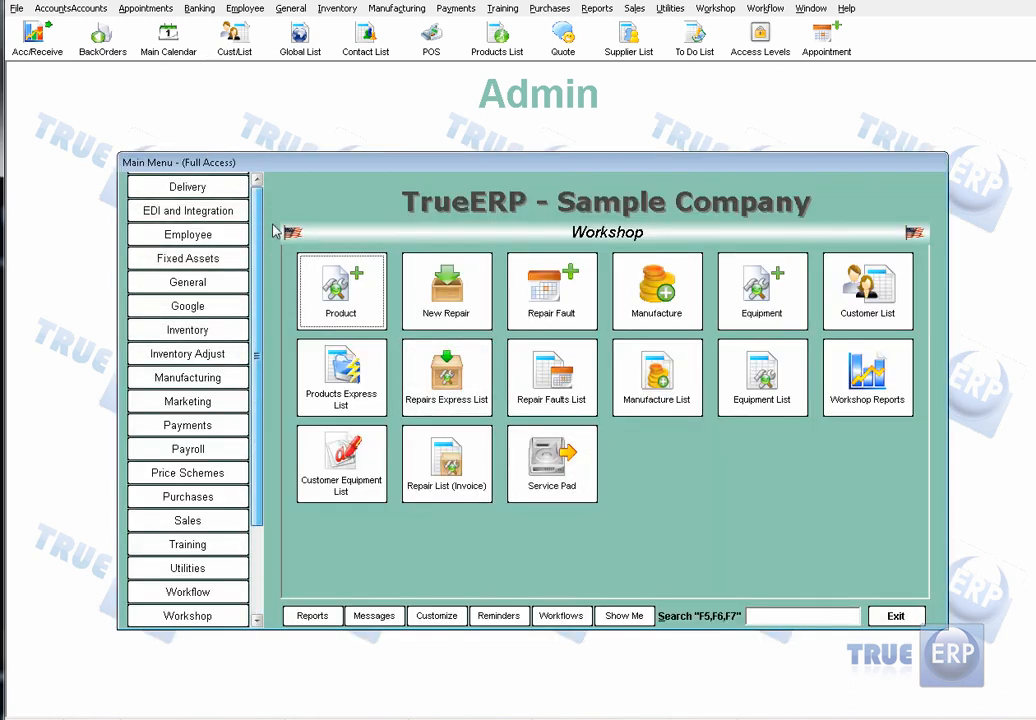
Step: Open the Ache Co 9:00-10:00 appointment on 01/06/2015 from the main calendar, choosing the appointment rather than its linked repair
{"action": "left_click_drag", "start_coordinate": [257, 349], "coordinate": [245, 196]}
{"action": "left_click", "coordinate": [236, 207]}
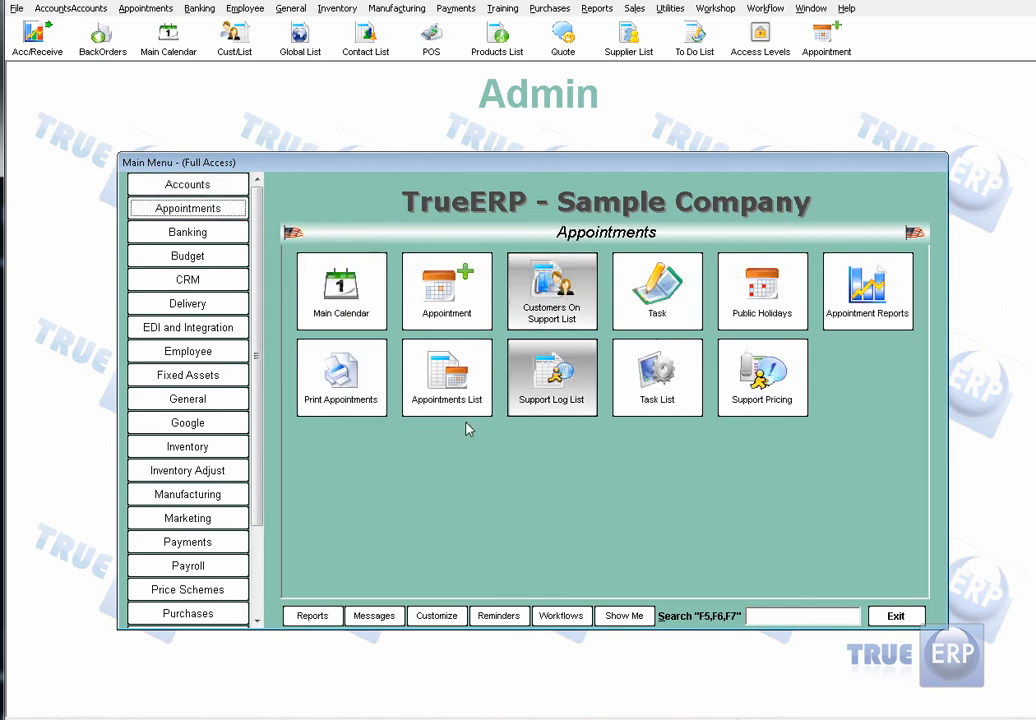
{"action": "left_click", "coordinate": [341, 290]}
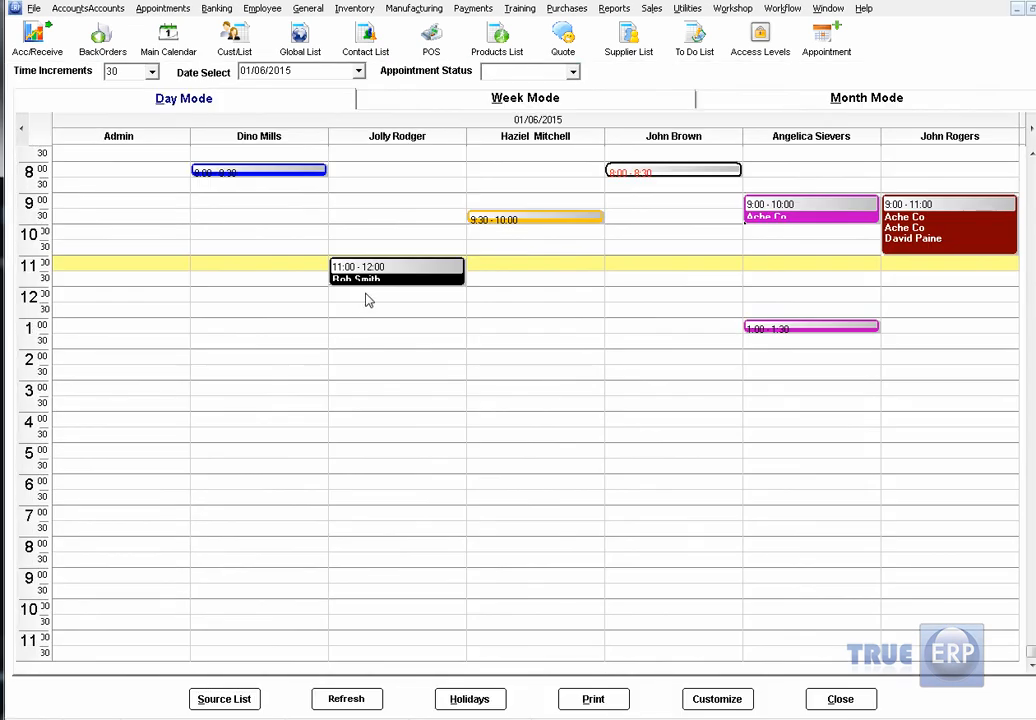
{"action": "double_click", "coordinate": [805, 216]}
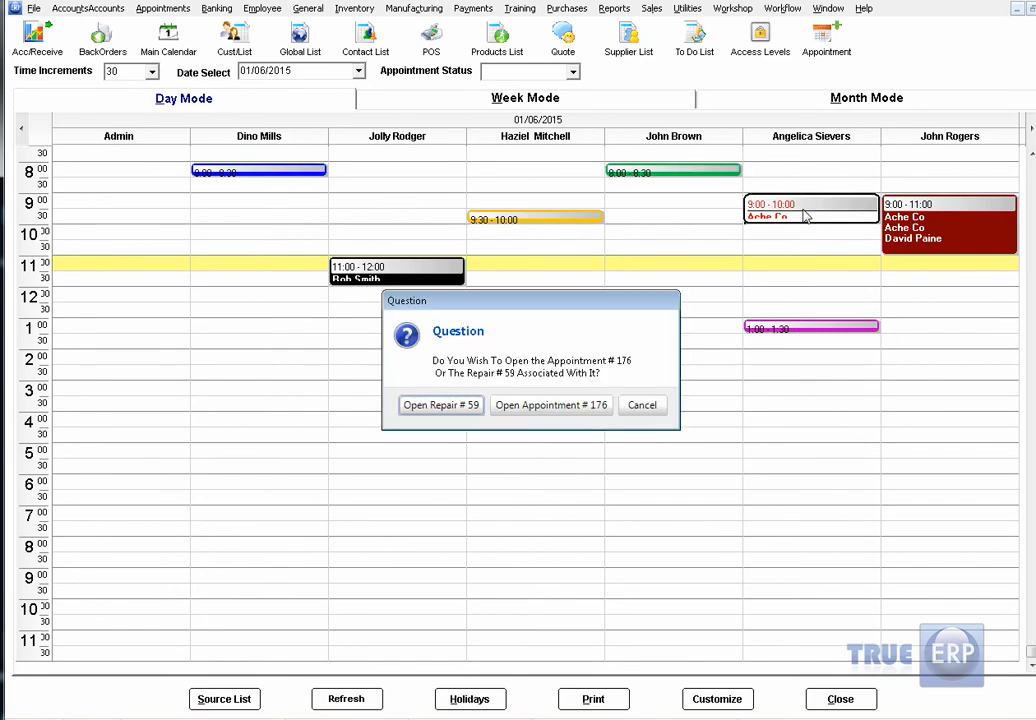
{"action": "left_click", "coordinate": [555, 407]}
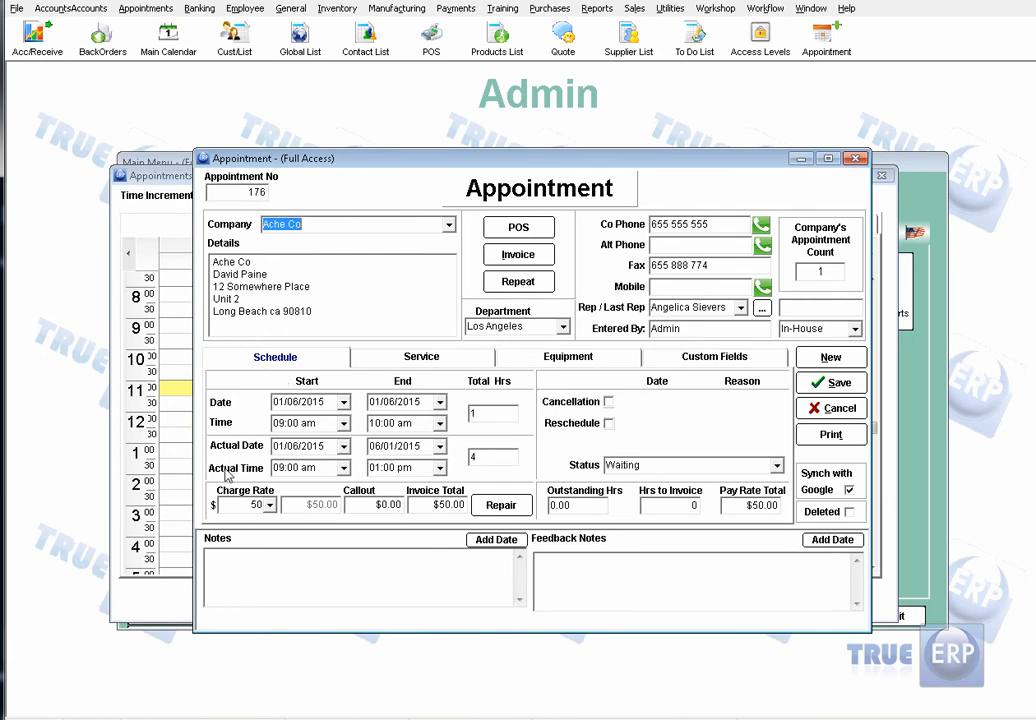
Step: Set the appointment's actual end time to 04:00 pm, update its linked repair, and save the appointment to open the repair form
{"action": "left_click", "coordinate": [439, 467]}
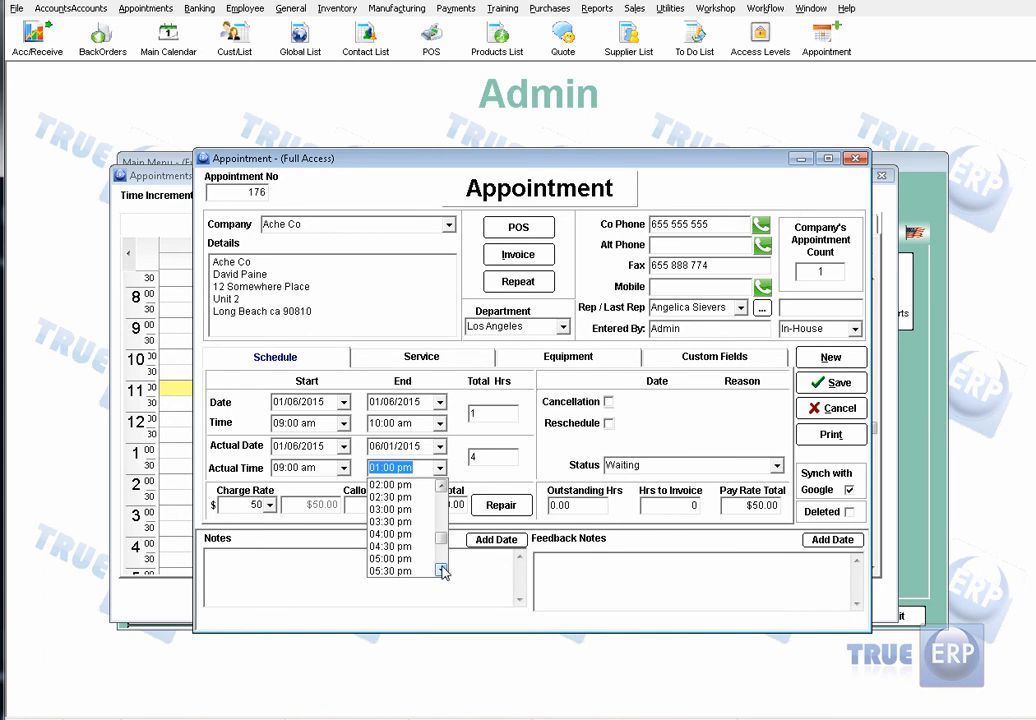
{"action": "left_click", "coordinate": [400, 557]}
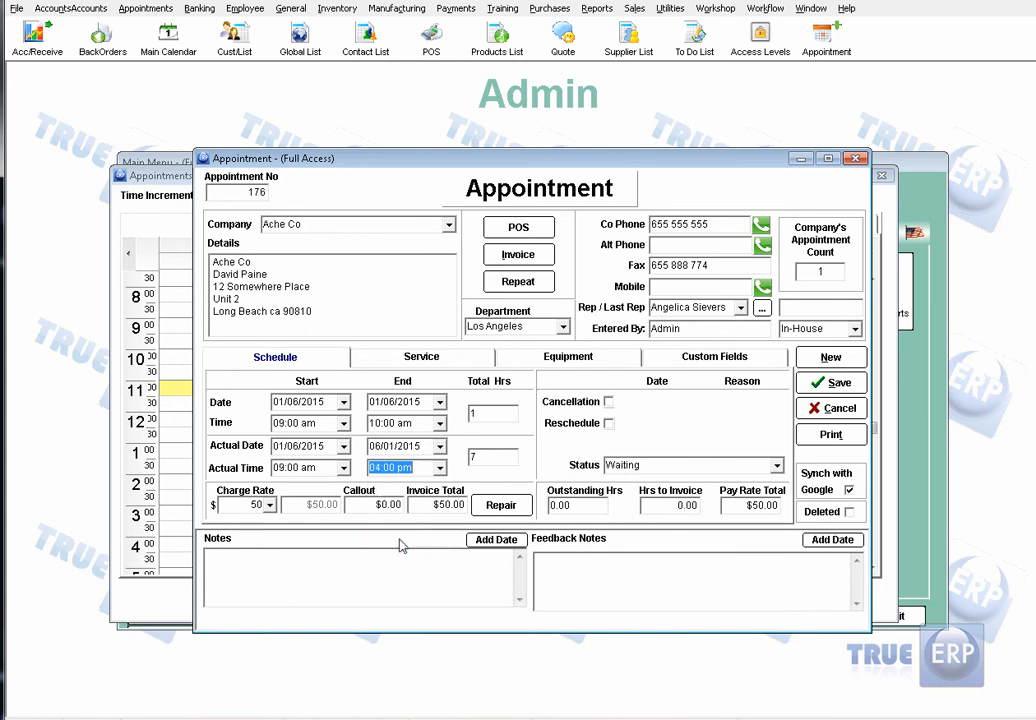
{"action": "left_click", "coordinate": [501, 505]}
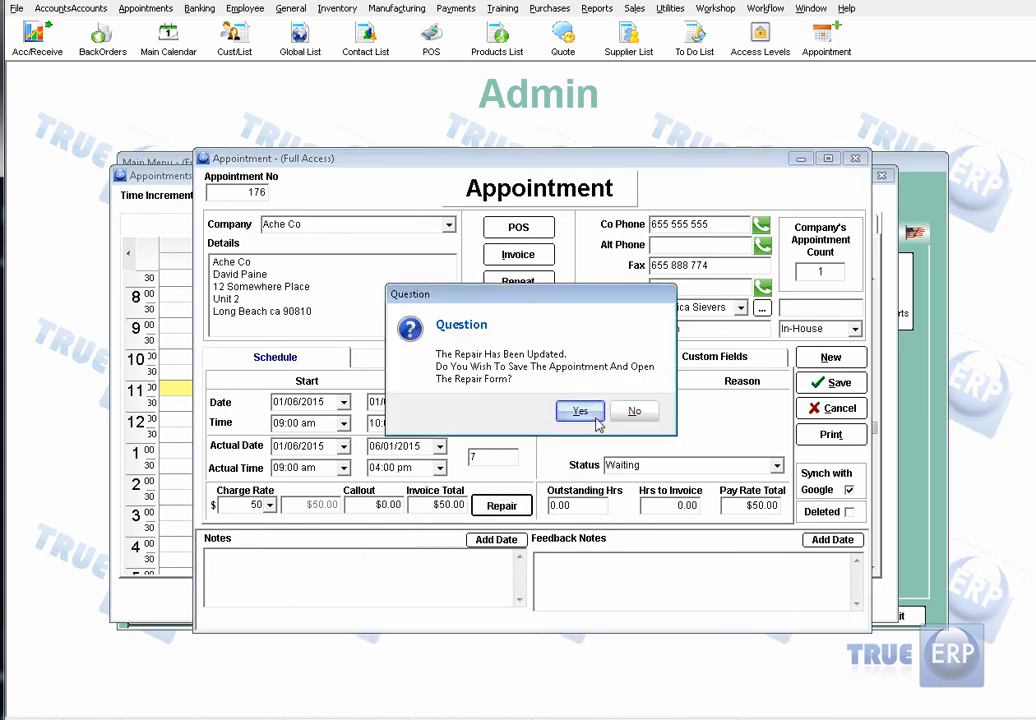
{"action": "left_click", "coordinate": [579, 410]}
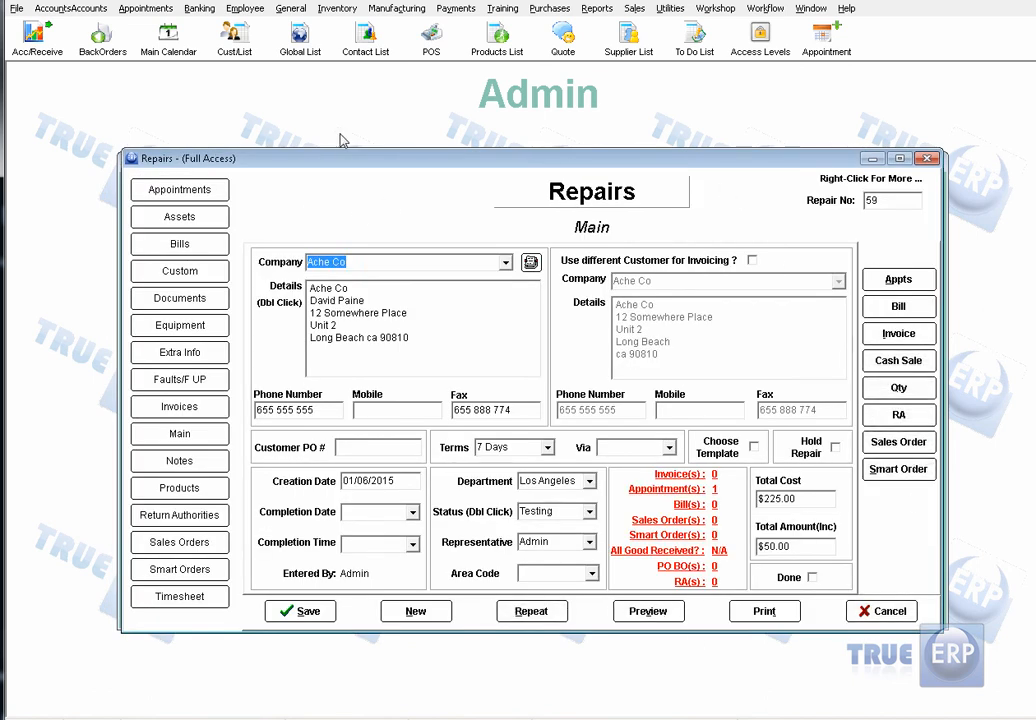
Step: Check the timesheet entries of the Ache Co repair and close the repair
{"action": "left_click", "coordinate": [200, 600]}
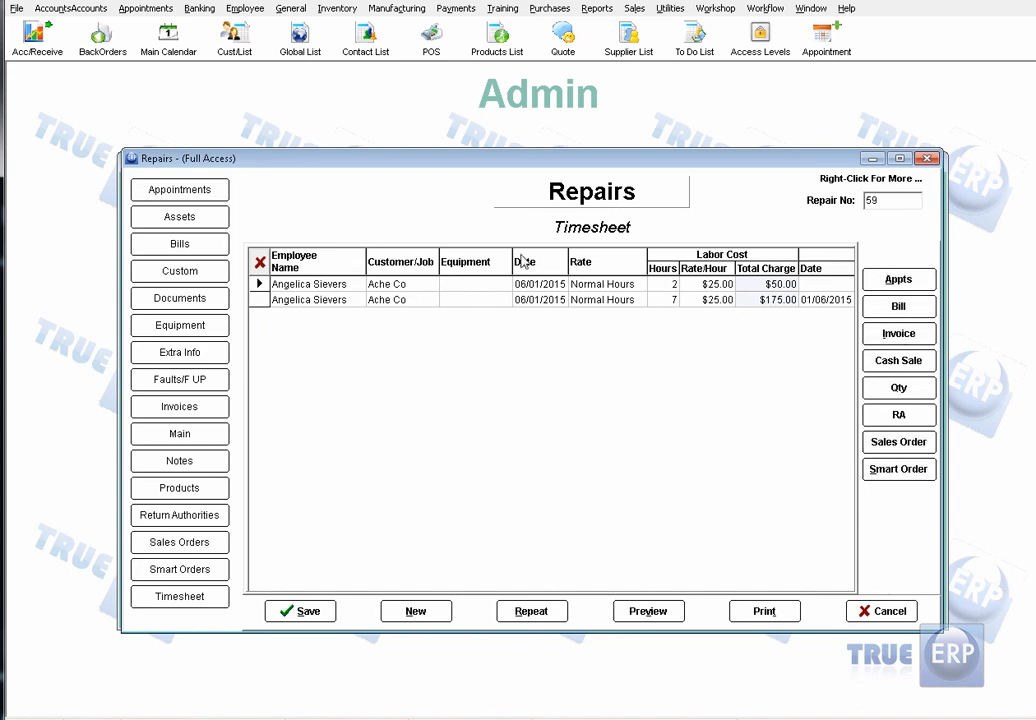
{"action": "left_click", "coordinate": [880, 611]}
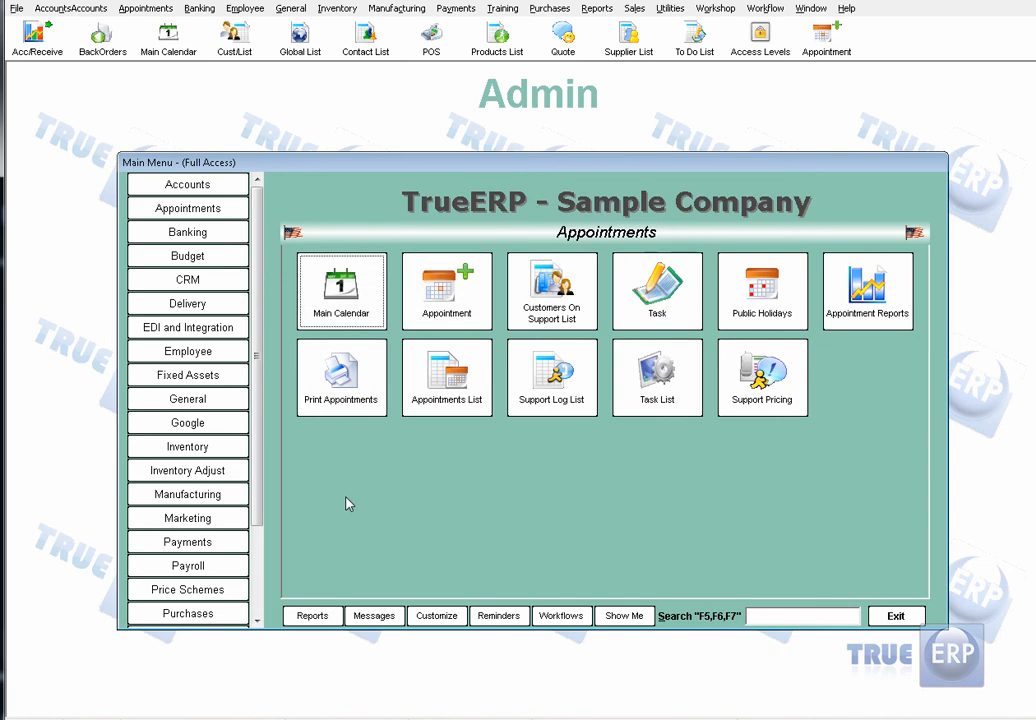
Step: Set up an appointment printout with the itinerary option for the rep assigned to the Ache Co appointment
{"action": "left_click", "coordinate": [351, 403]}
{"action": "left_click", "coordinate": [405, 420]}
{"action": "left_click", "coordinate": [566, 387]}
{"action": "left_click", "coordinate": [511, 421]}
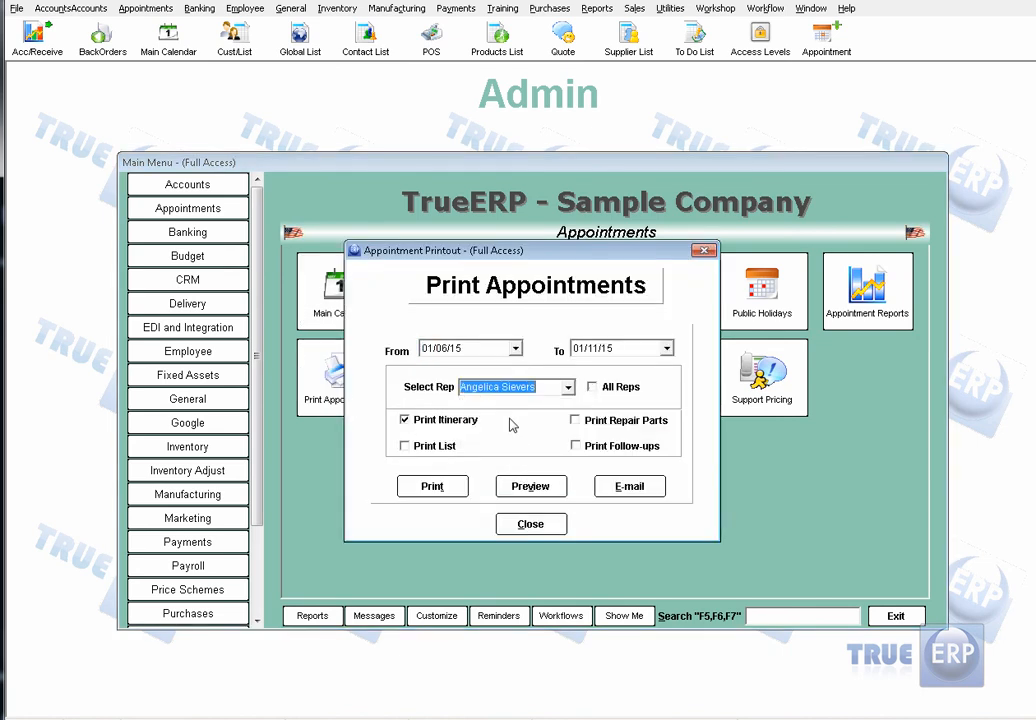
Step: Preview the rep's appointment itinerary for 01/06/15 to 01/11/15, and close the preview and the printout form
{"action": "left_click", "coordinate": [530, 486]}
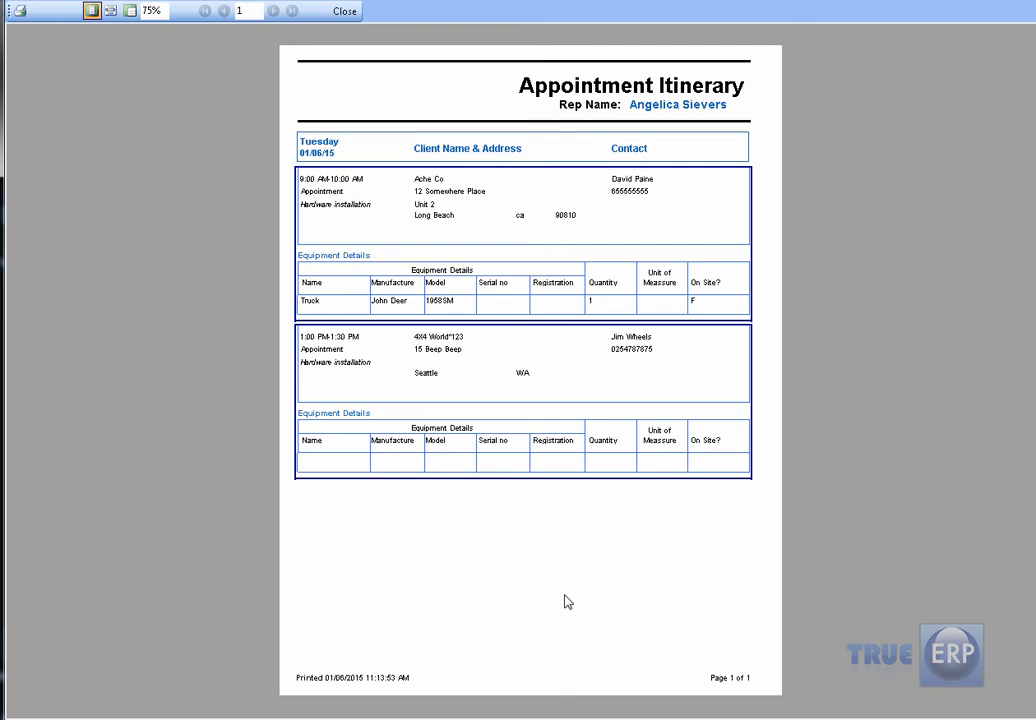
{"action": "left_click", "coordinate": [345, 11]}
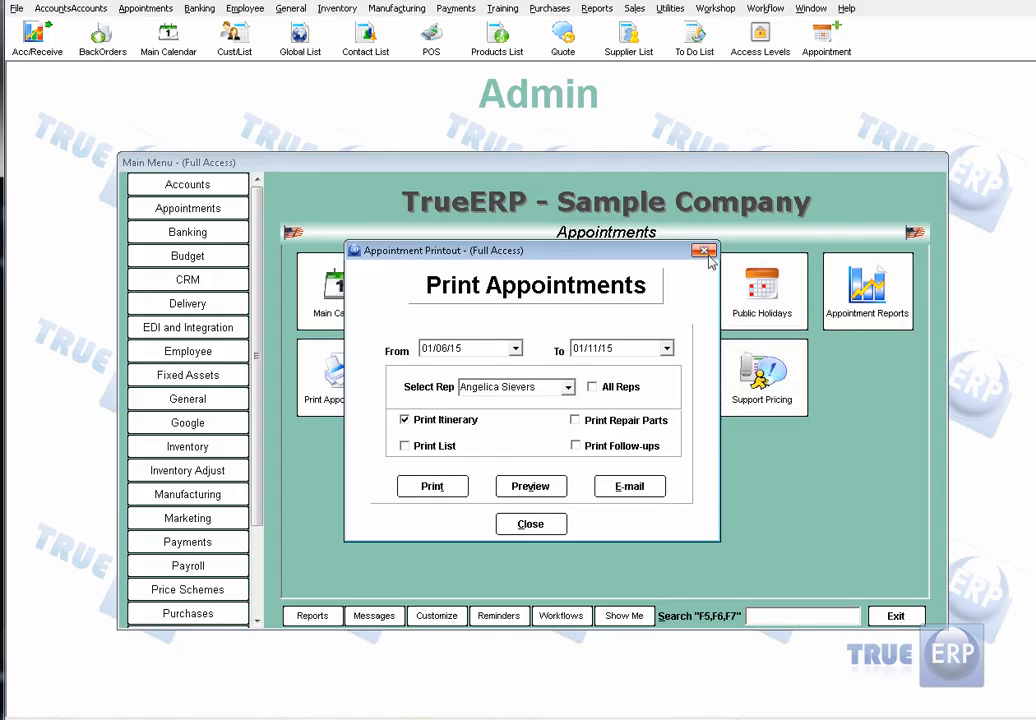
{"action": "left_click", "coordinate": [530, 524]}
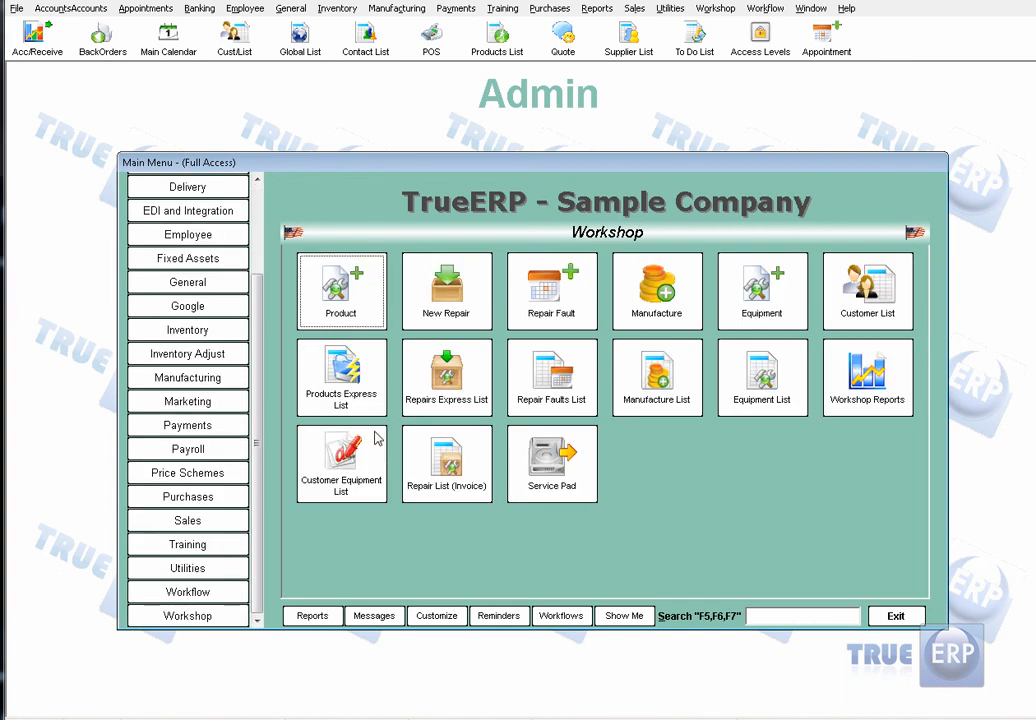
Step: Open the Go 4 Gold Enterprises repair from the repairs express list and show its products
{"action": "left_click", "coordinate": [440, 392]}
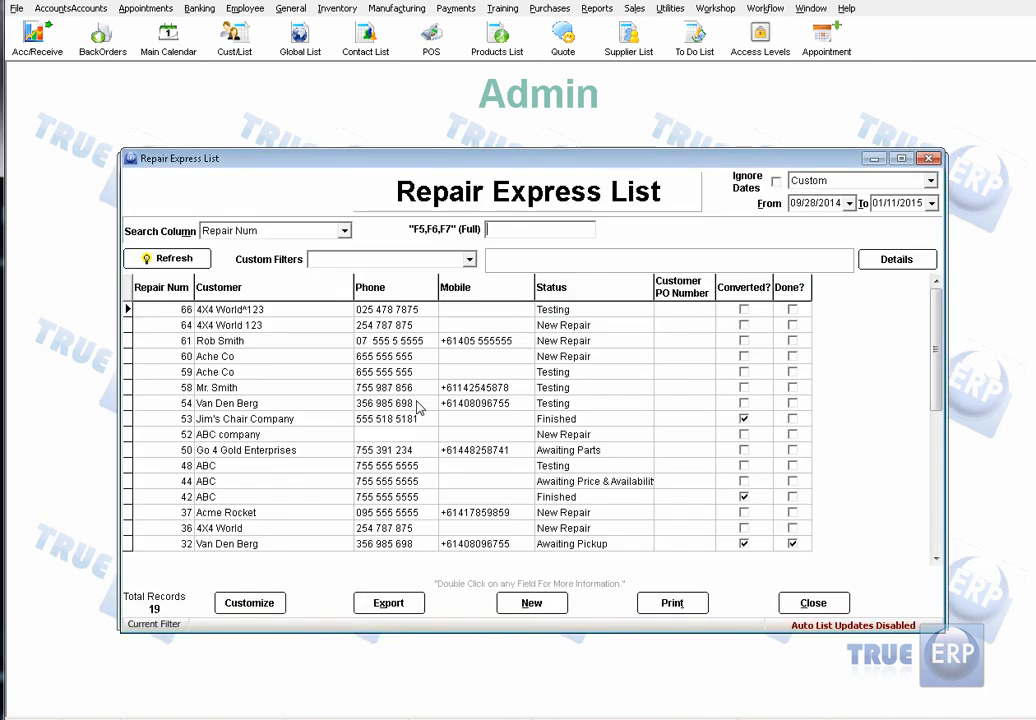
{"action": "left_click", "coordinate": [254, 452]}
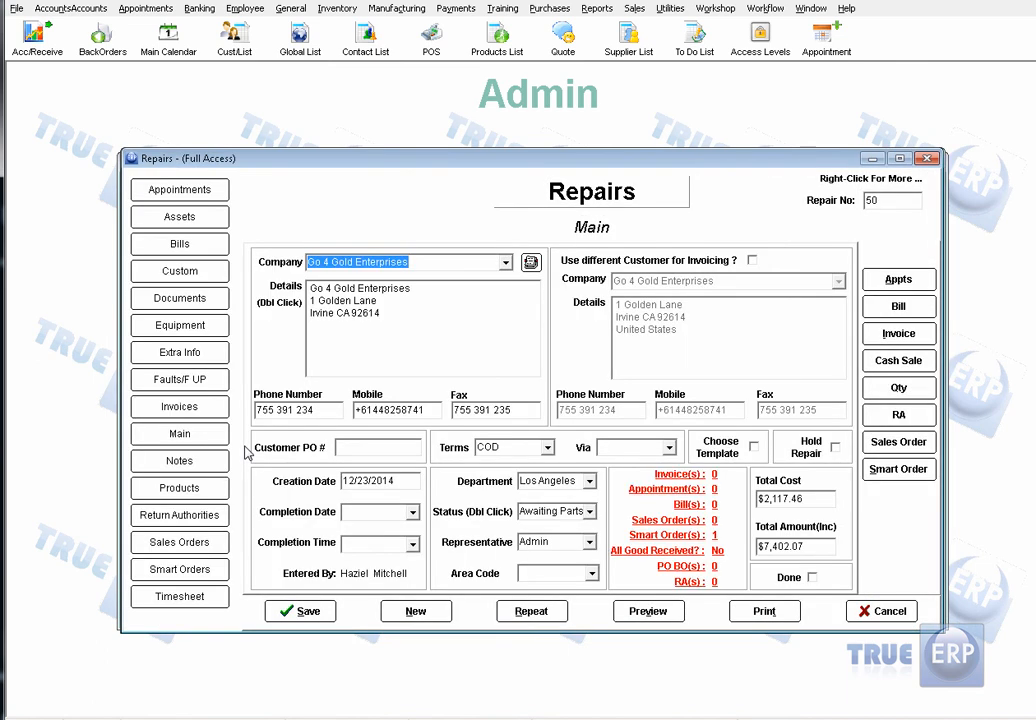
{"action": "left_click", "coordinate": [182, 487]}
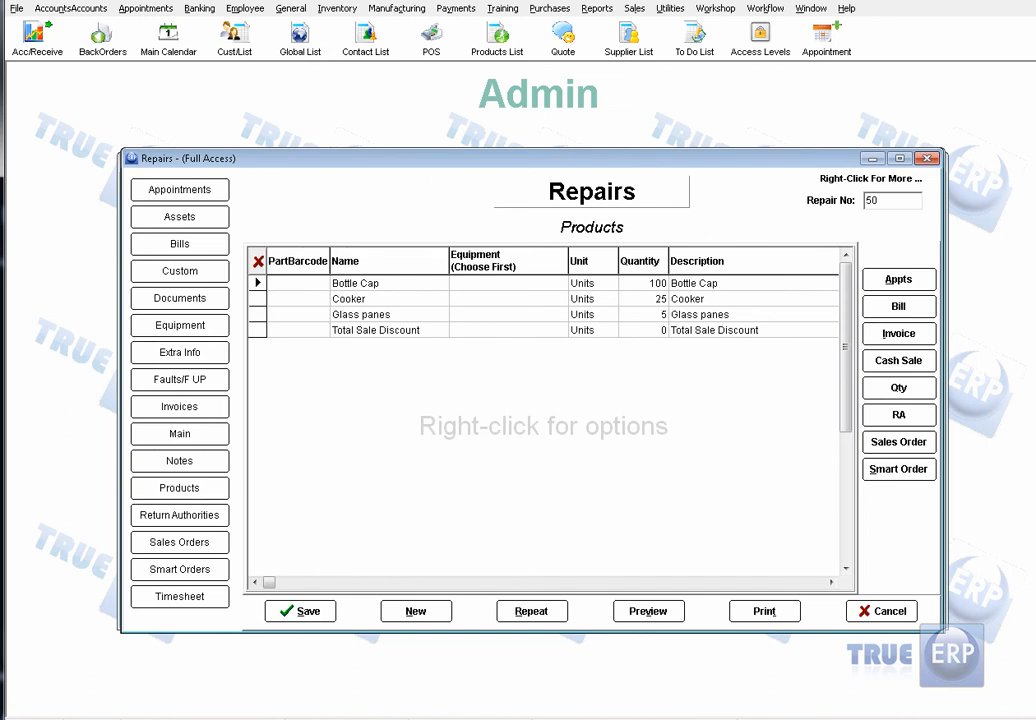
Step: Convert the repair to an invoice, creating a smart order for Total Sale Discount and Glass panes, and save the invoice
{"action": "left_click", "coordinate": [916, 341]}
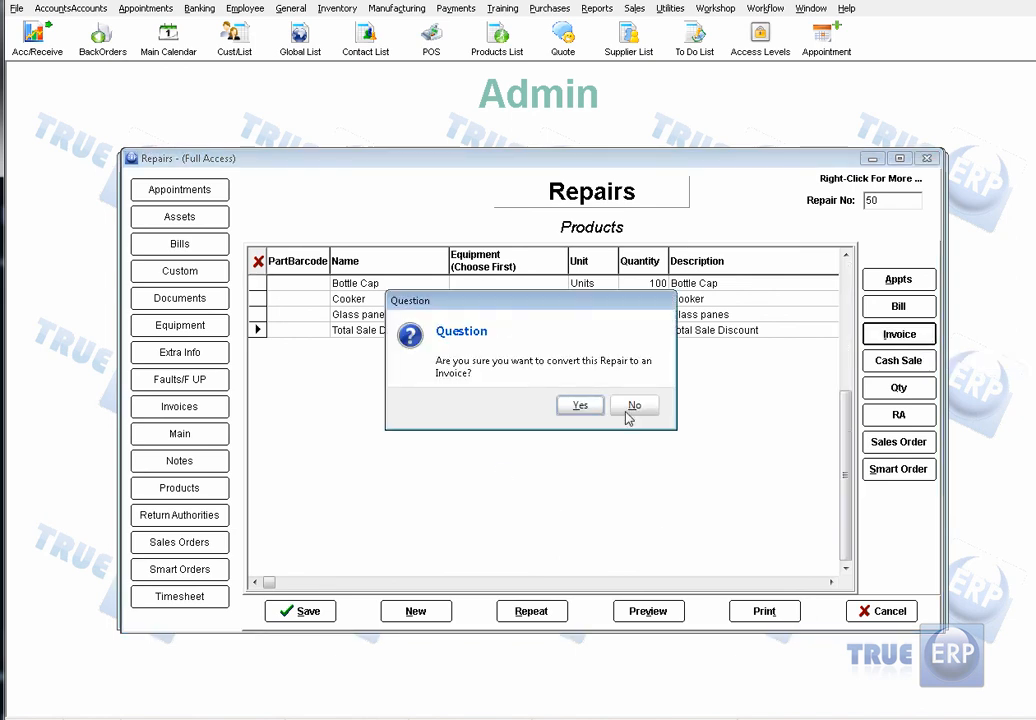
{"action": "left_click", "coordinate": [590, 408]}
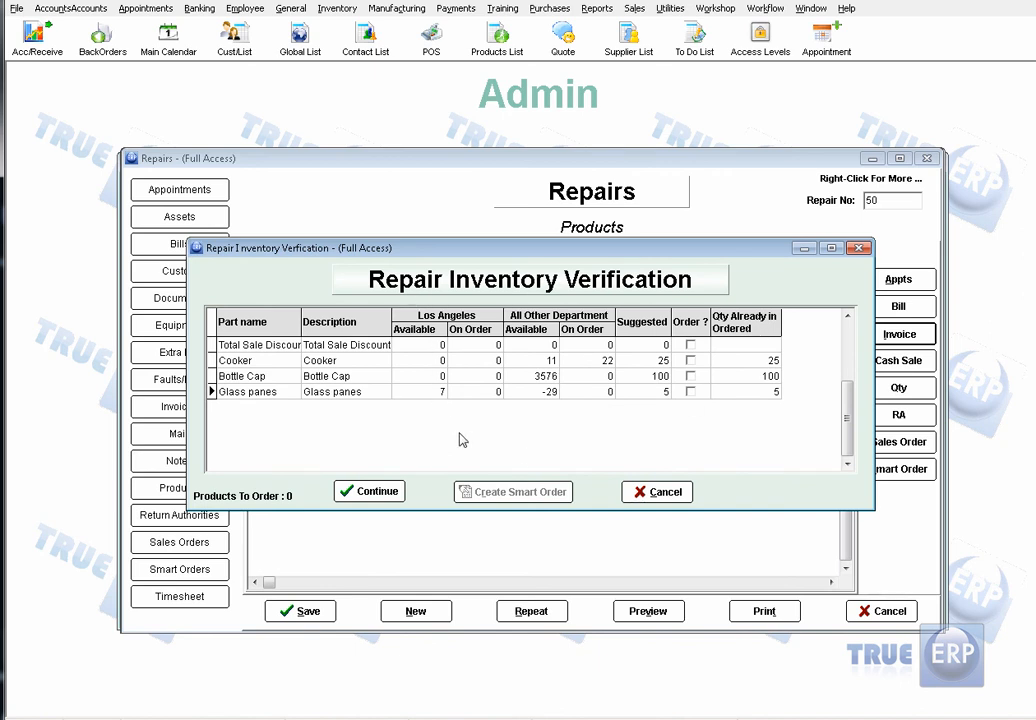
{"action": "left_click", "coordinate": [690, 344]}
{"action": "left_click", "coordinate": [690, 391]}
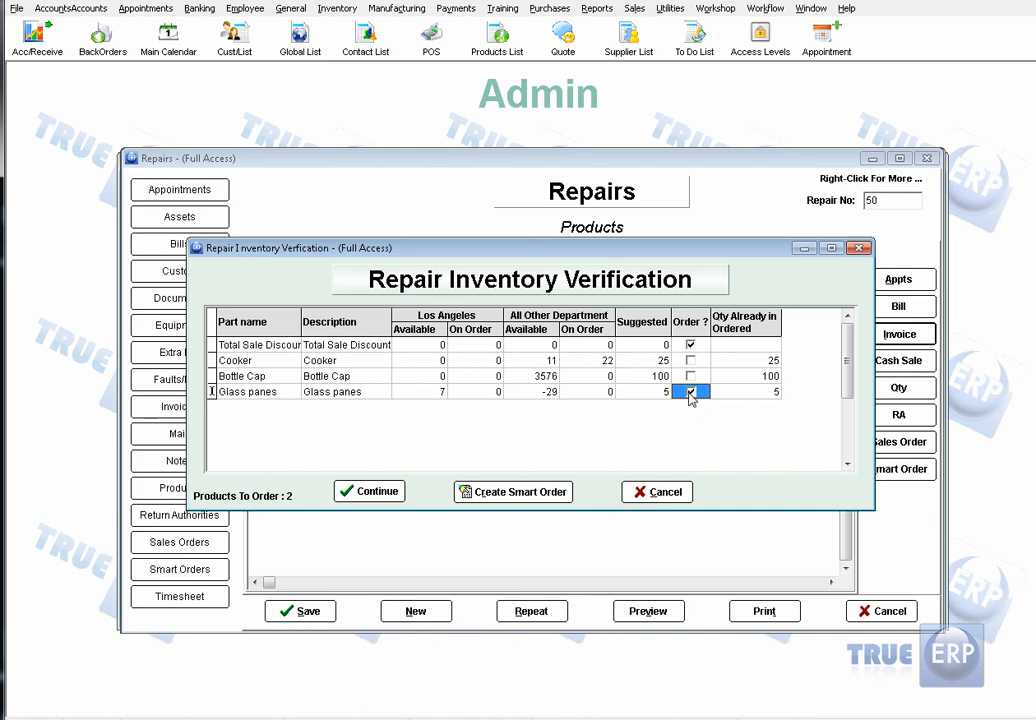
{"action": "left_click", "coordinate": [505, 491]}
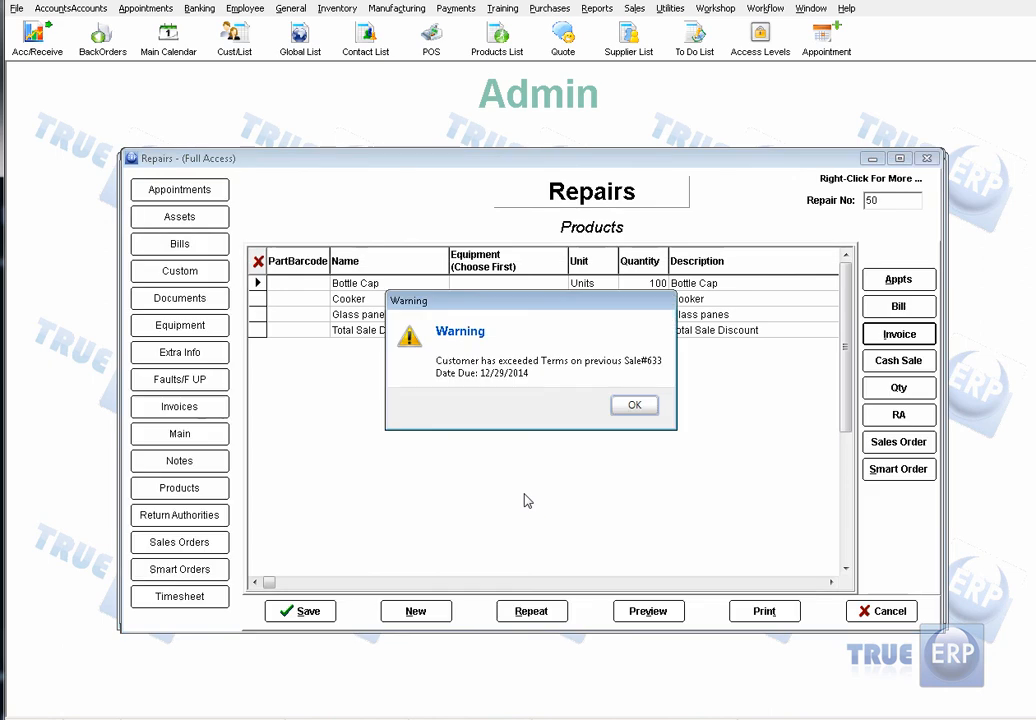
{"action": "left_click", "coordinate": [631, 406]}
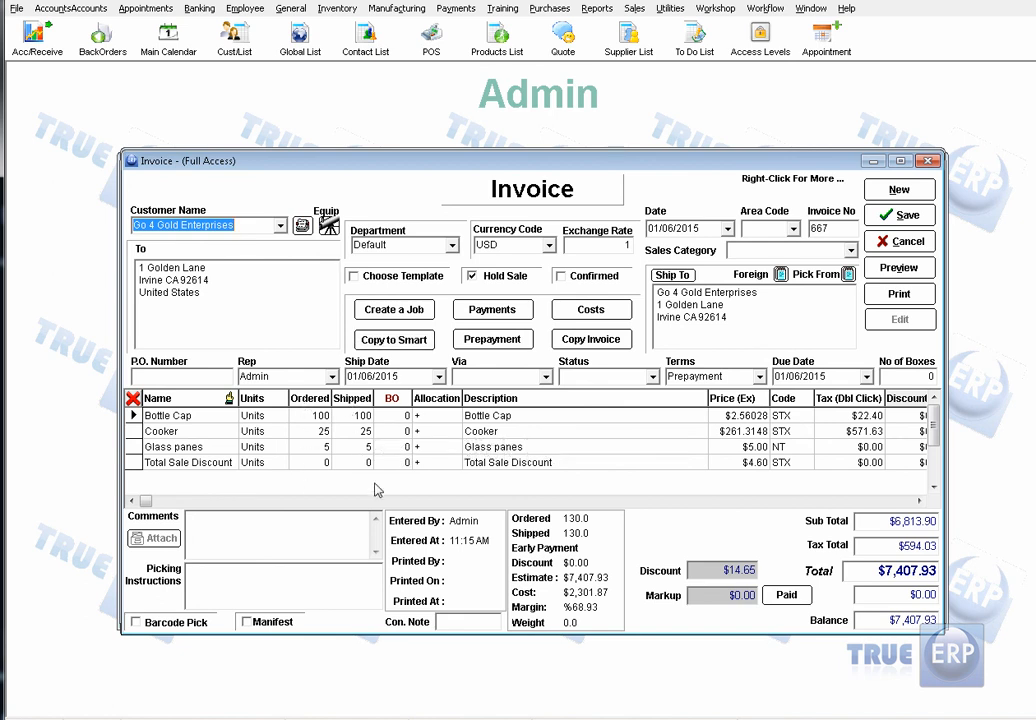
{"action": "left_click", "coordinate": [899, 215]}
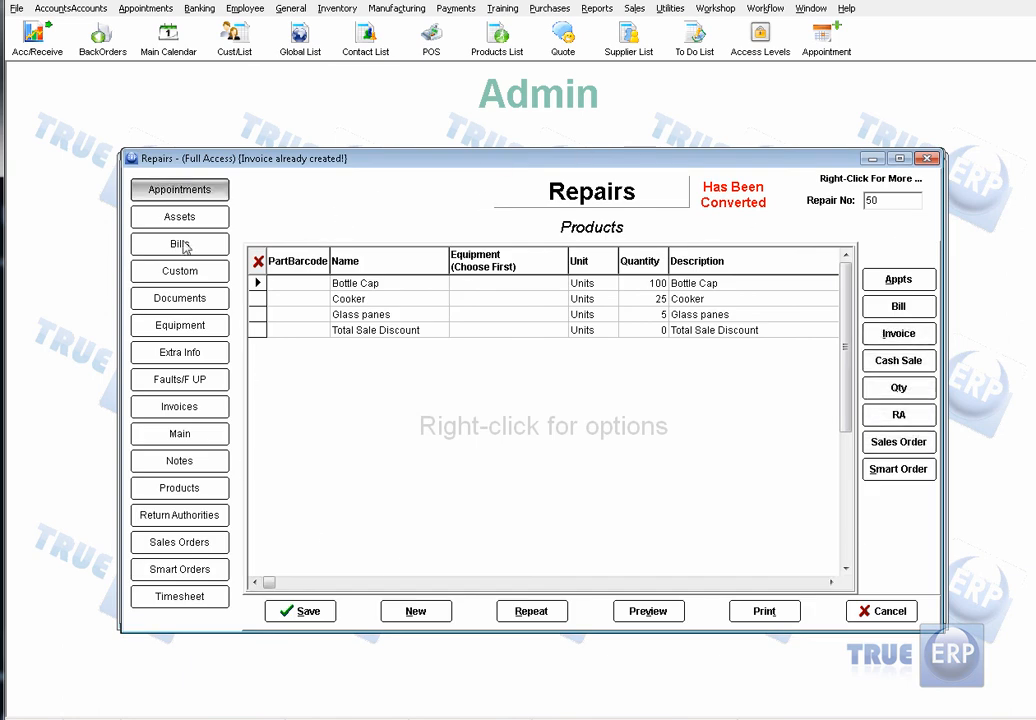
Step: Check the invoices linked to the Go 4 Gold Enterprises repair and start closing the repair
{"action": "left_click", "coordinate": [199, 408]}
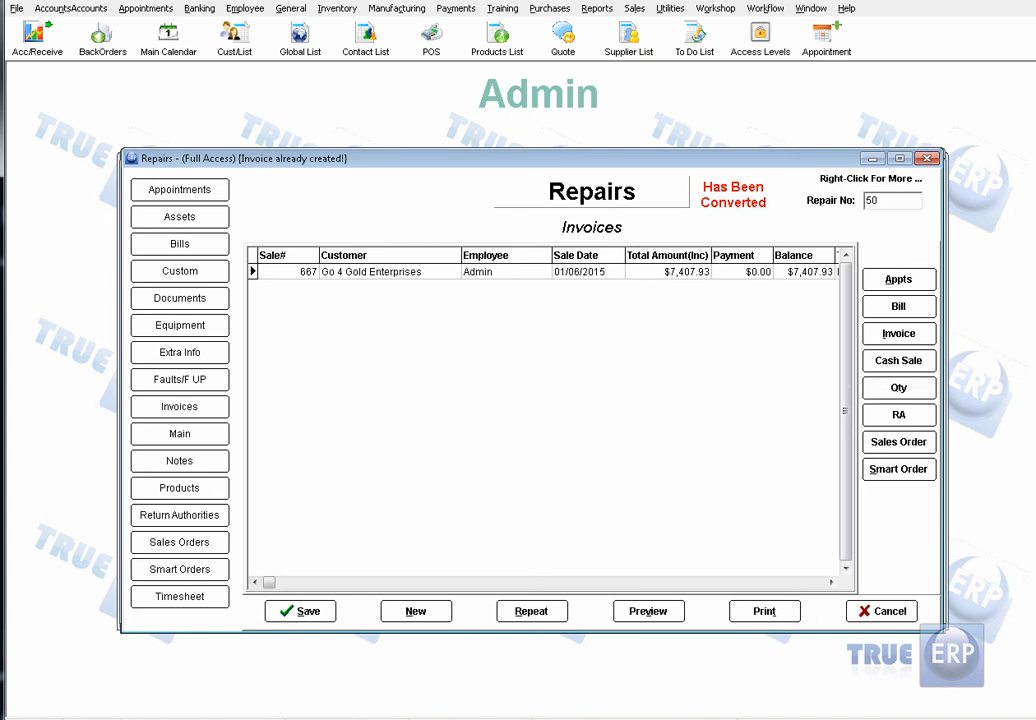
{"action": "key", "text": "Escape"}
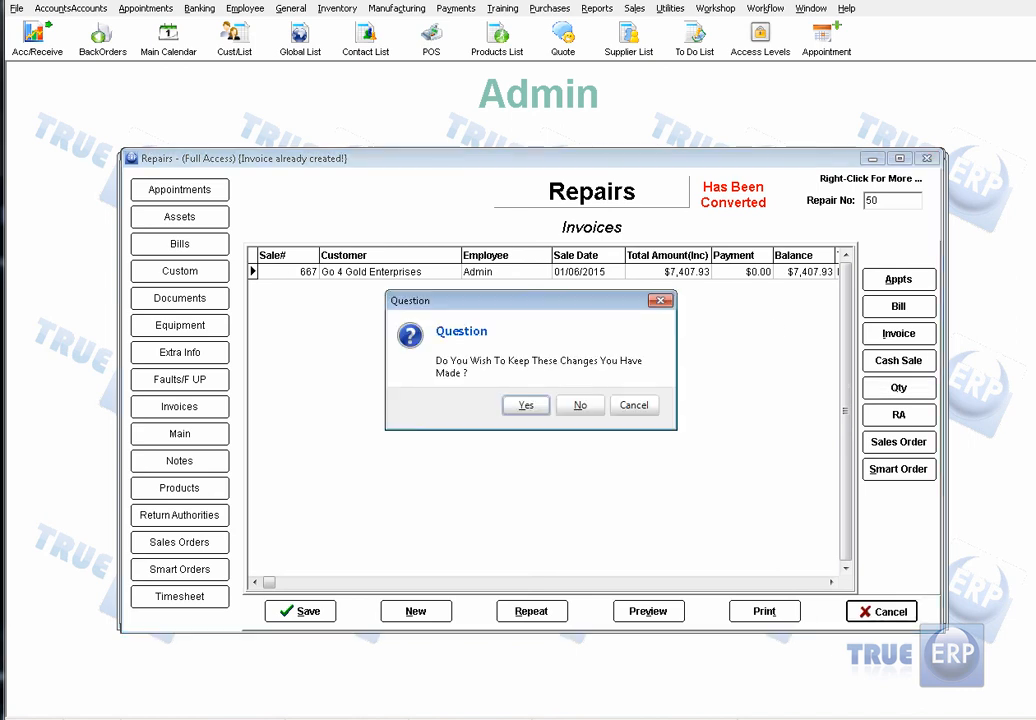